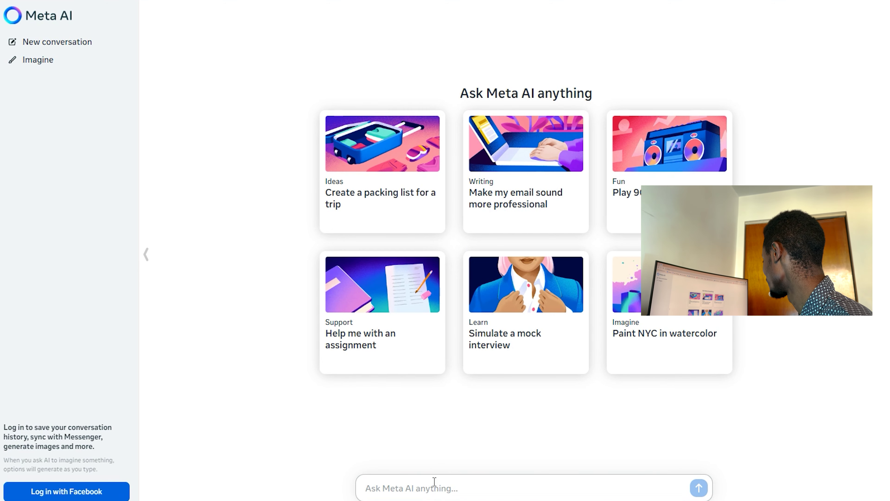
- Log in to Meta AI with the Facebook account
click(425, 488)
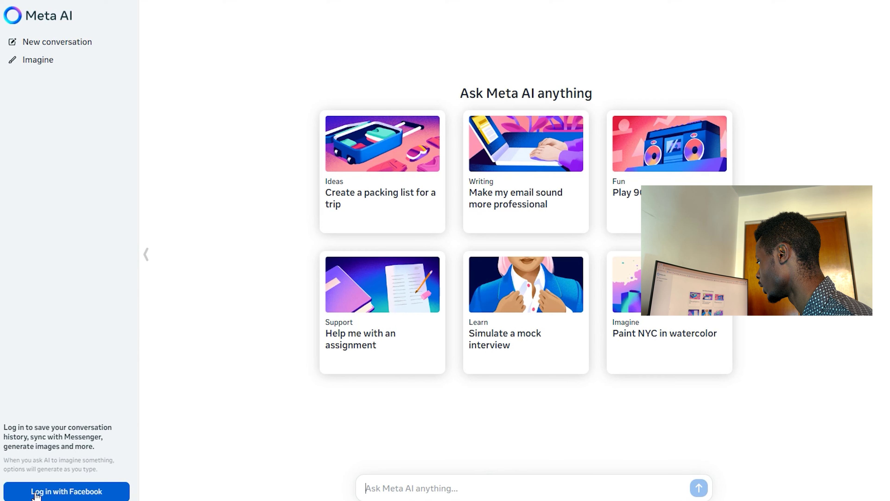
click(62, 495)
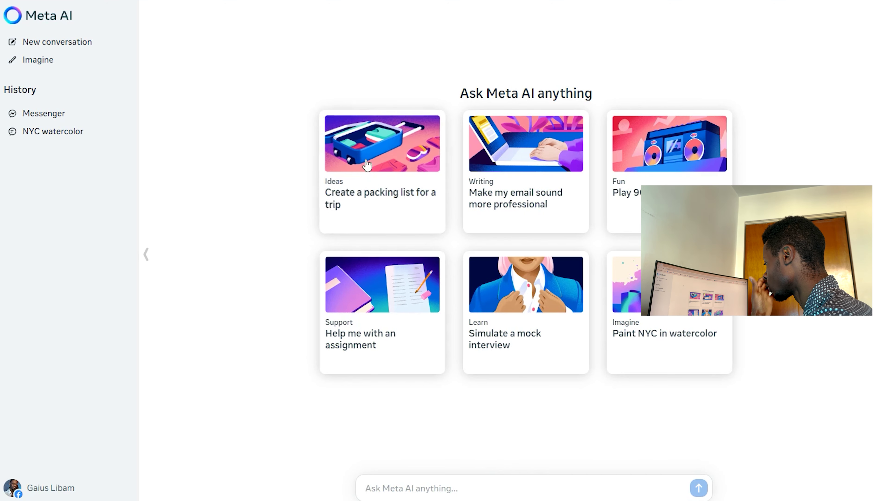
- Ask Meta AI the question "What are your capabilities?"
click(395, 486)
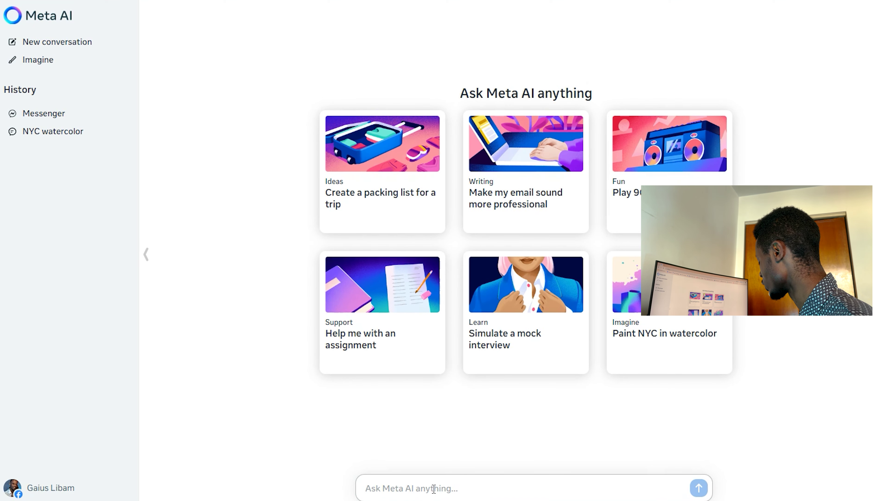
text(What a)
text(re )
text(yo)
key(BackSpace)
key(BackSpace)
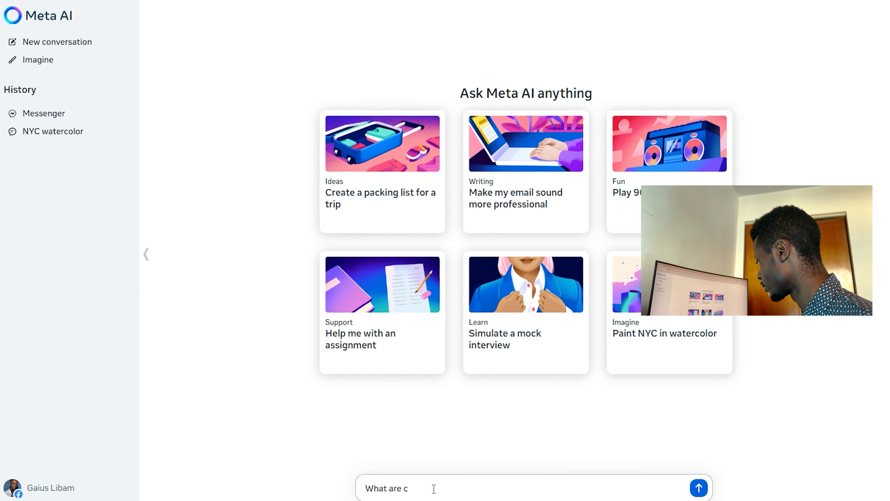
text(your capab)
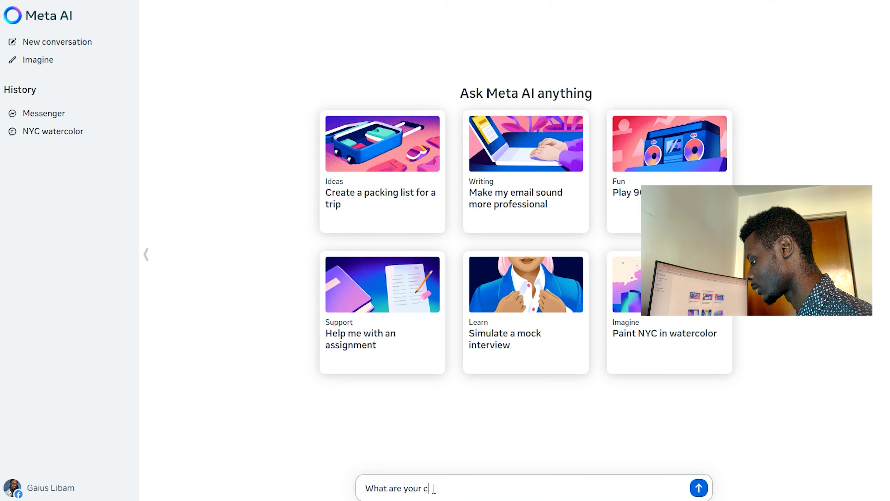
text(ilit)
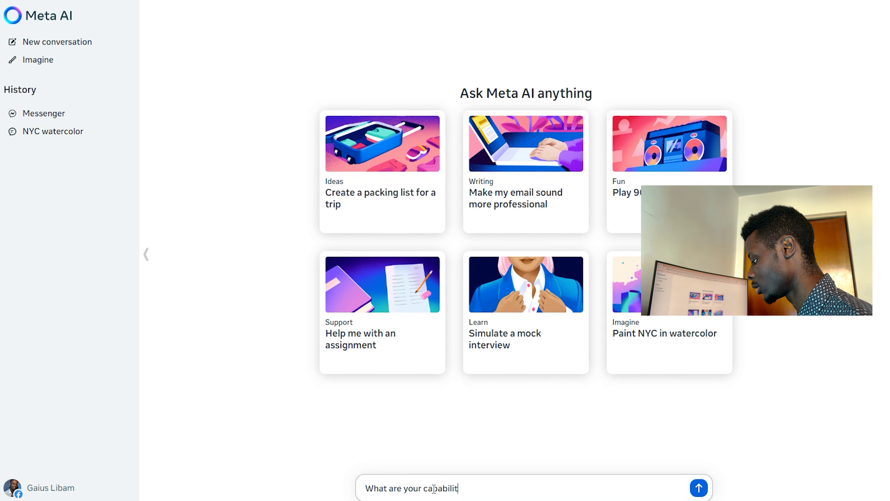
text(ies?)
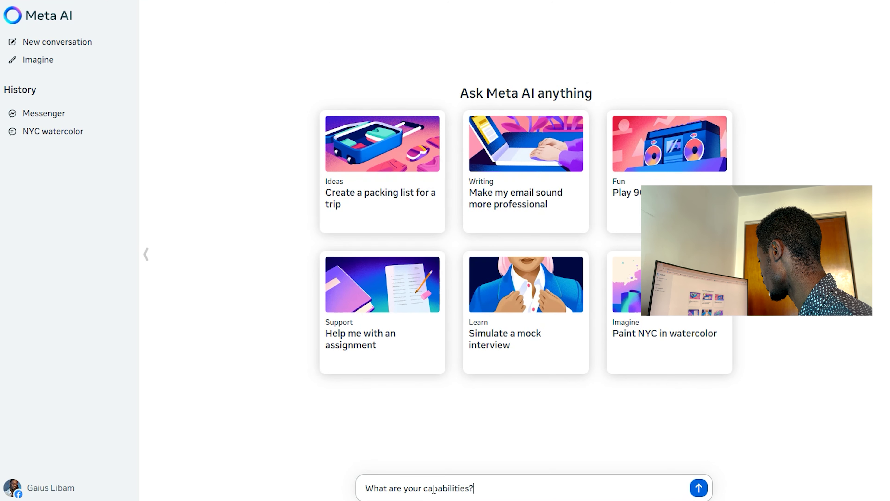
key(Return)
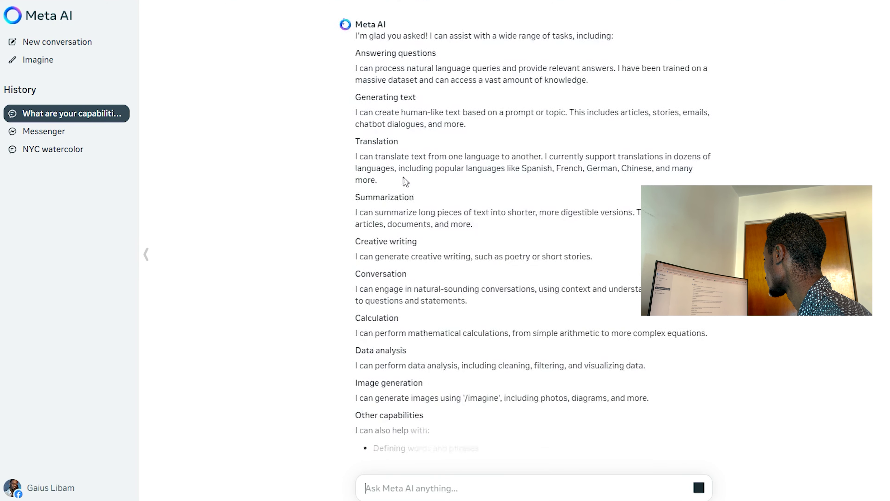
- Read through Meta AI's whole answer about its capabilities, from the question down to the closing lines
scroll(453, 265, up, 1)
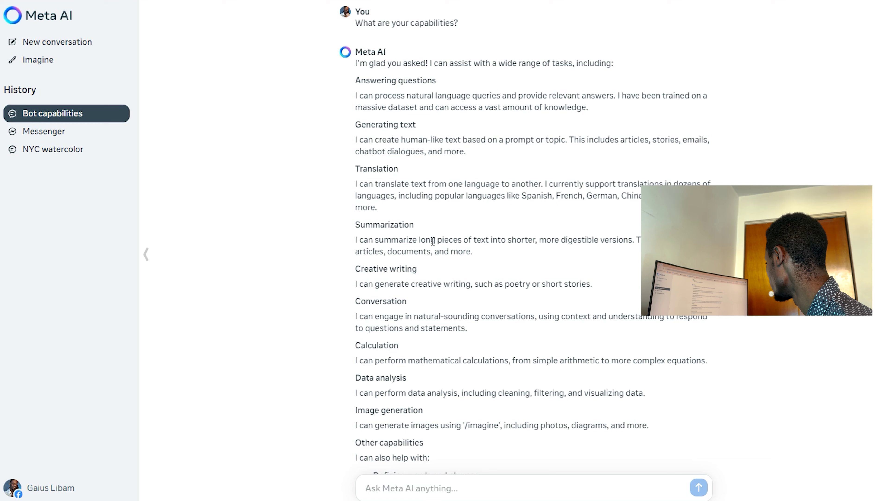
scroll(351, 284, down, 3)
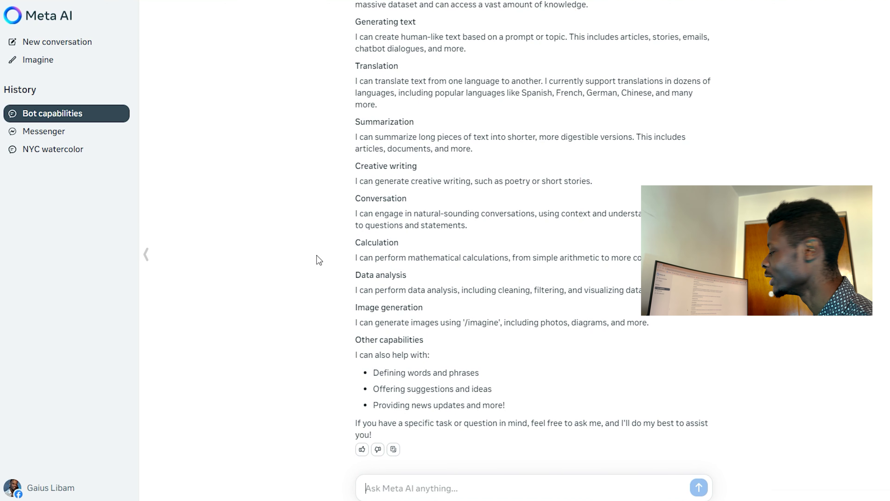
scroll(411, 317, up, 3)
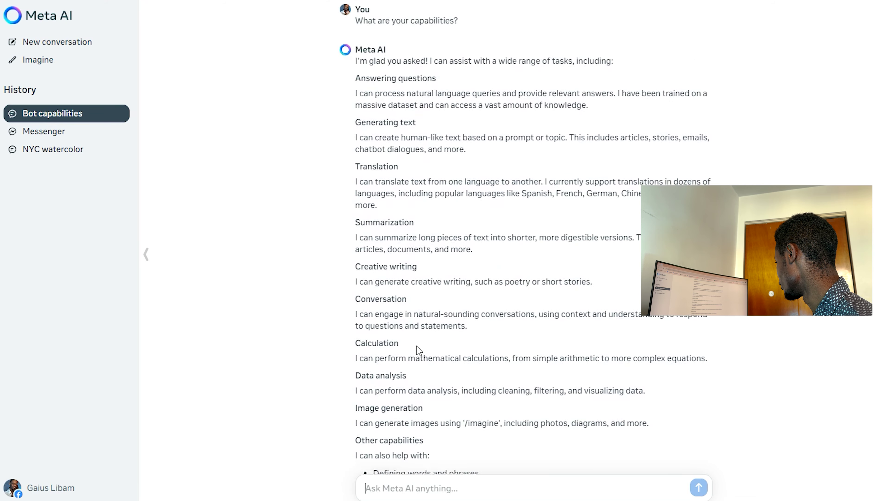
scroll(396, 246, down, 3)
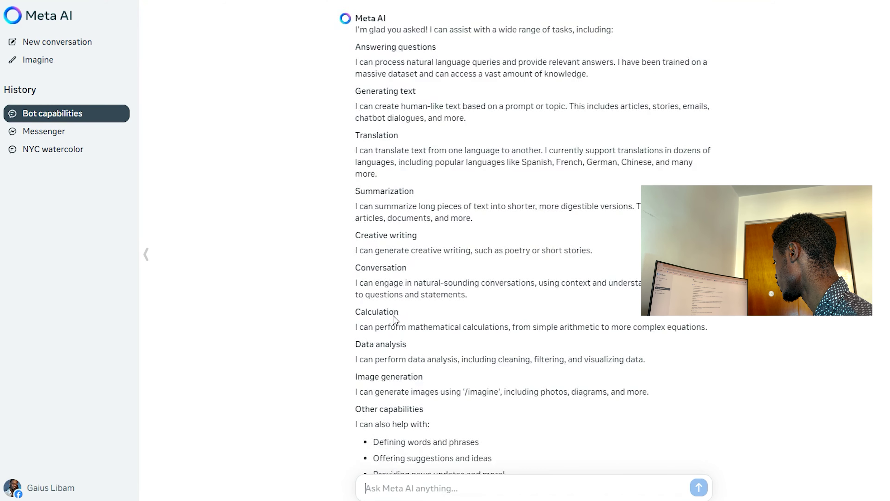
scroll(411, 326, up, 3)
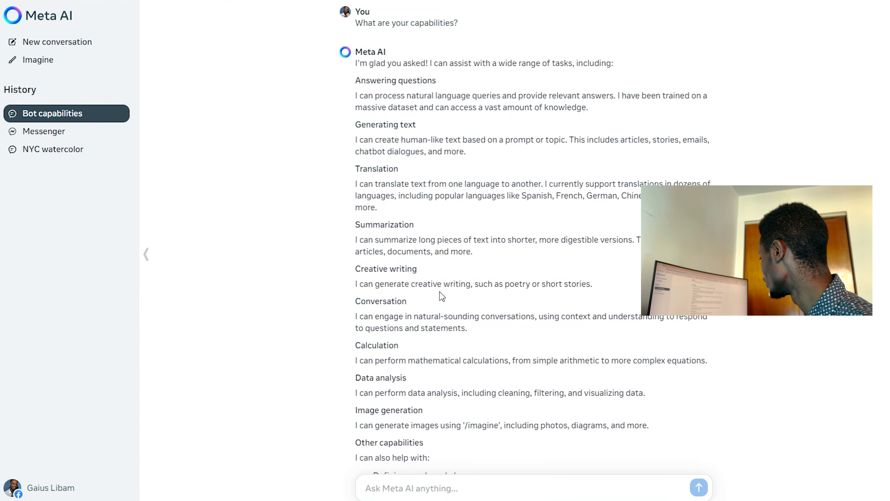
scroll(449, 287, down, 3)
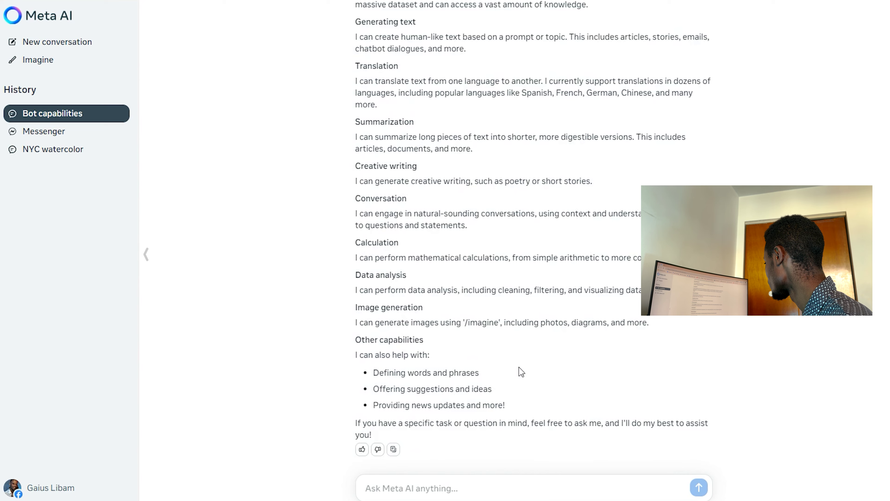
scroll(519, 367, up, 3)
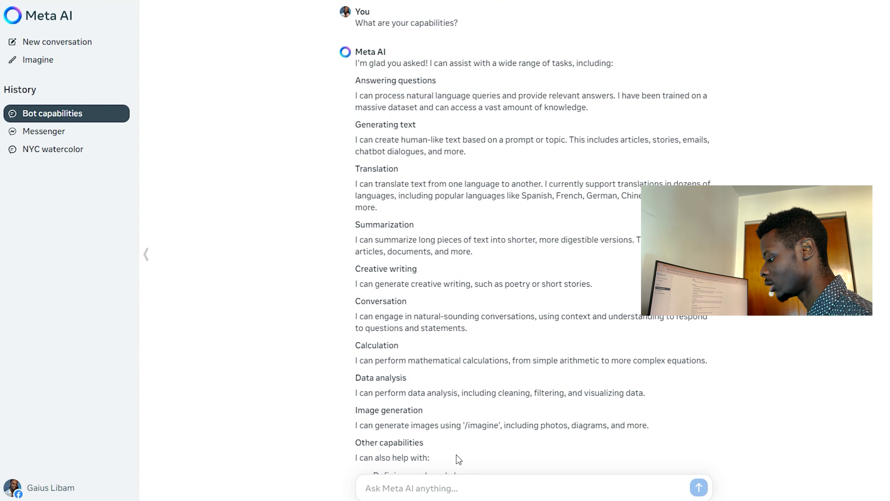
- Send Meta AI the prompt "Generate an image of a young guy reading a book"
text(Genera)
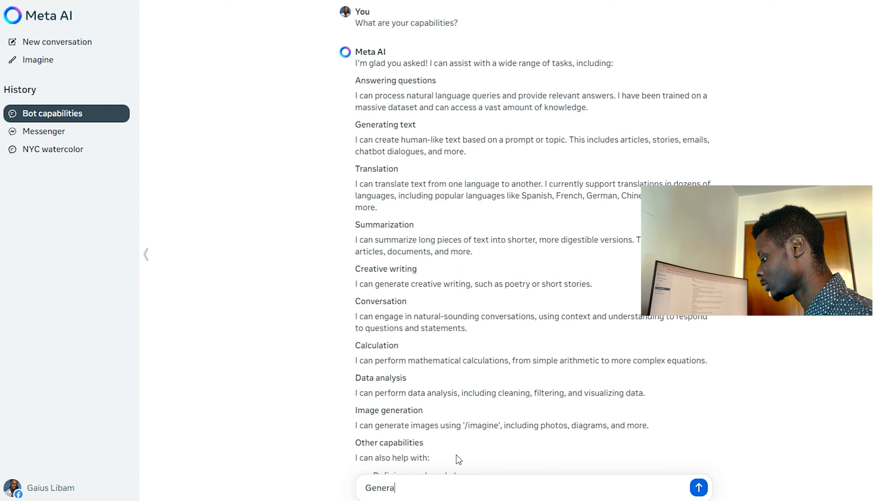
text(te an i)
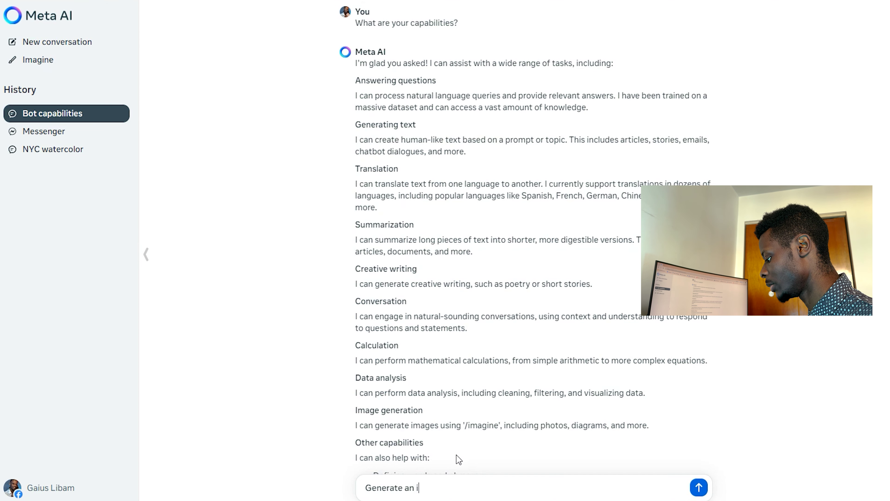
text(mage of a you)
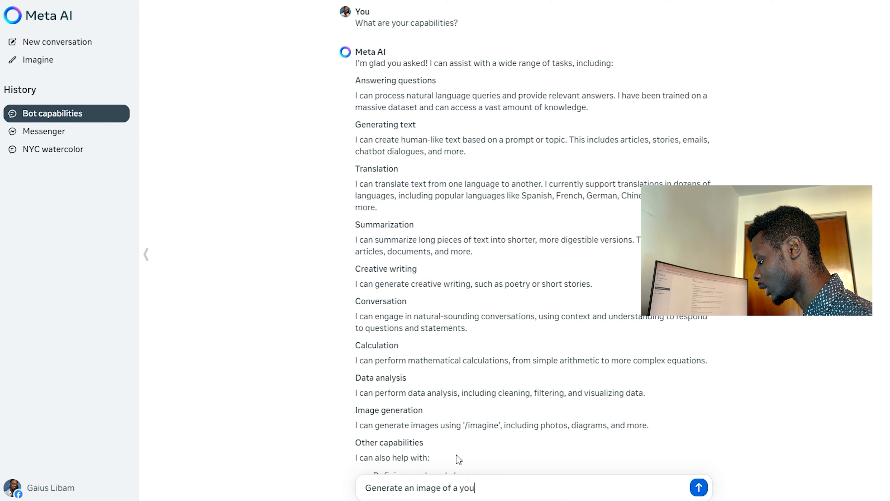
text(ng guy reading )
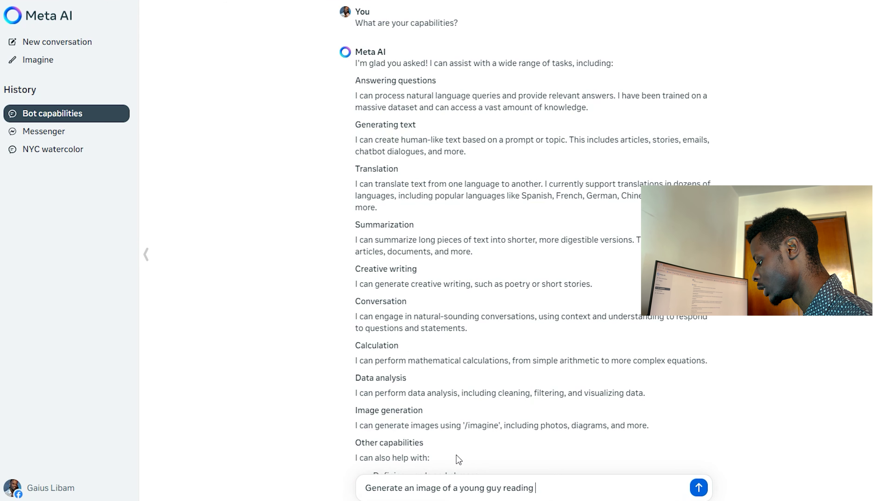
text(a b)
text(ook)
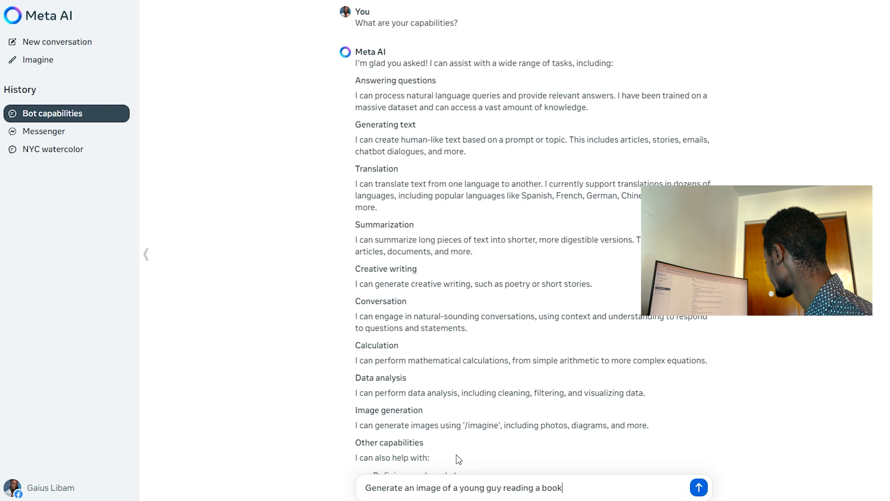
key(Return)
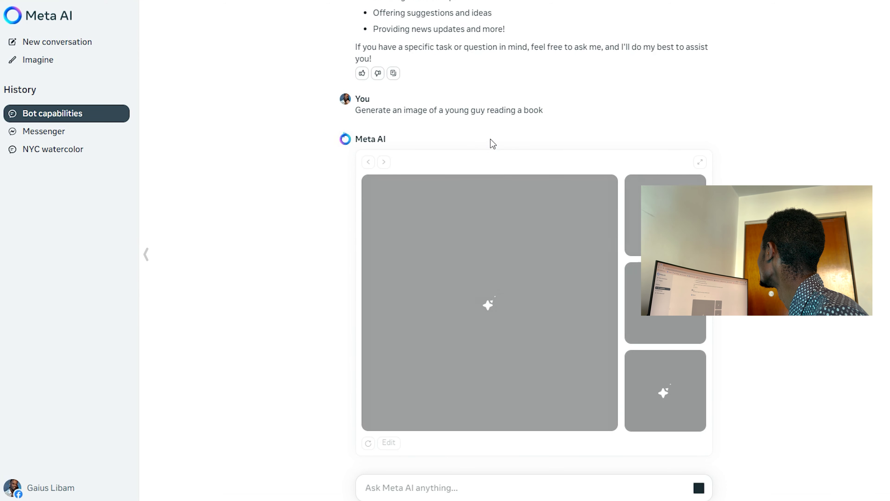
- View the large main image and the first thumbnail of the young guy reading enlarged, closing each one again
scroll(493, 144, up, 5)
scroll(493, 143, up, 2)
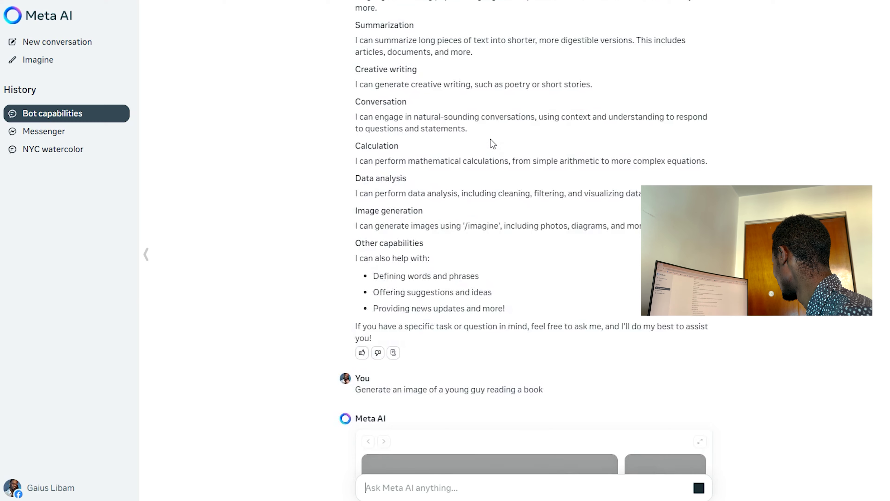
scroll(491, 143, down, 7)
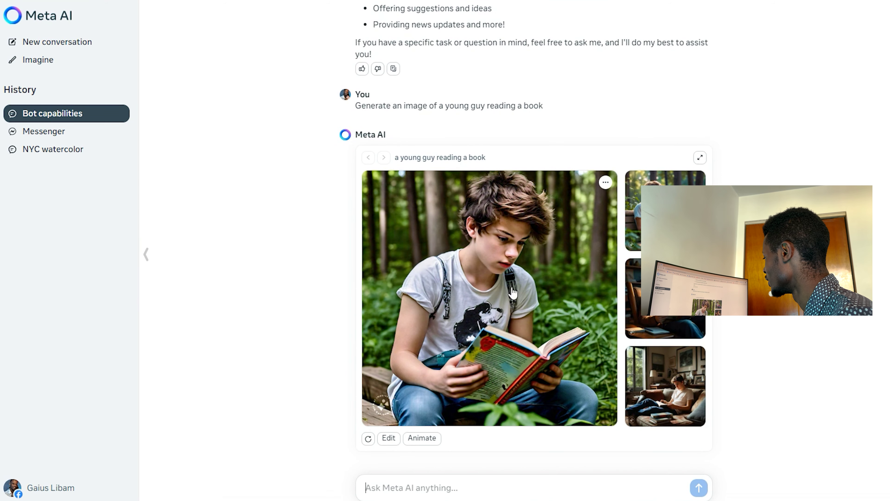
click(483, 286)
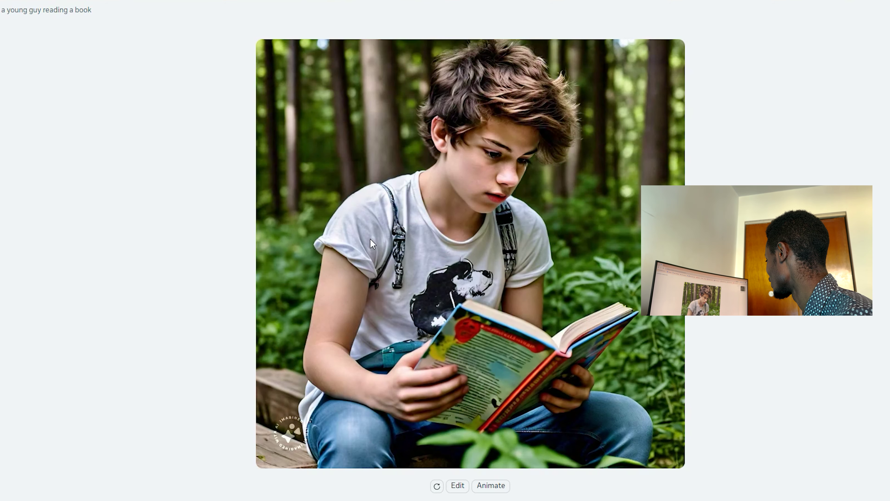
key(Escape)
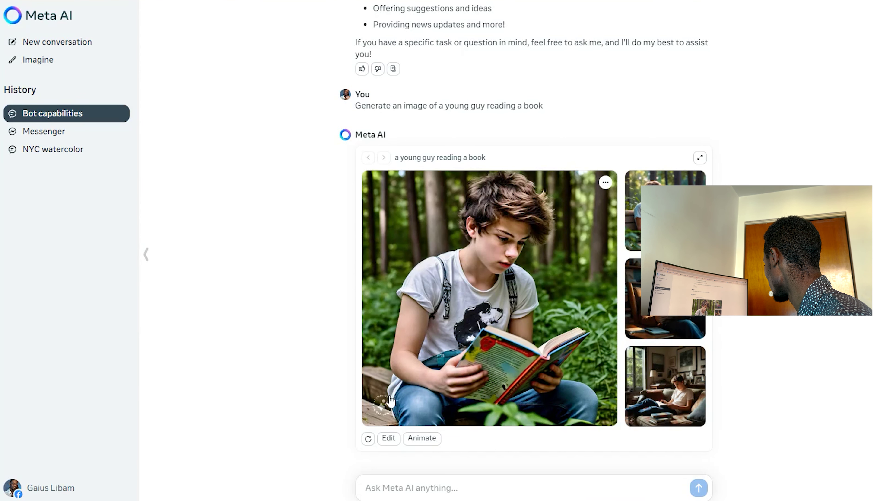
click(665, 211)
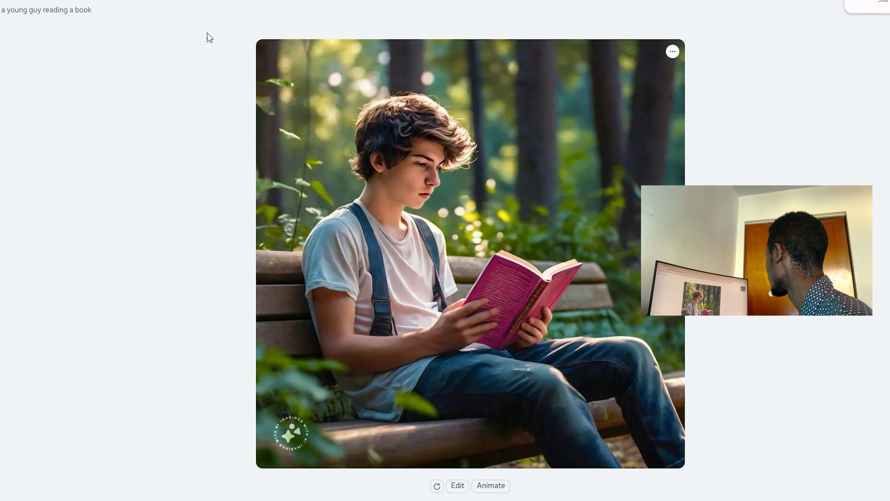
click(140, 54)
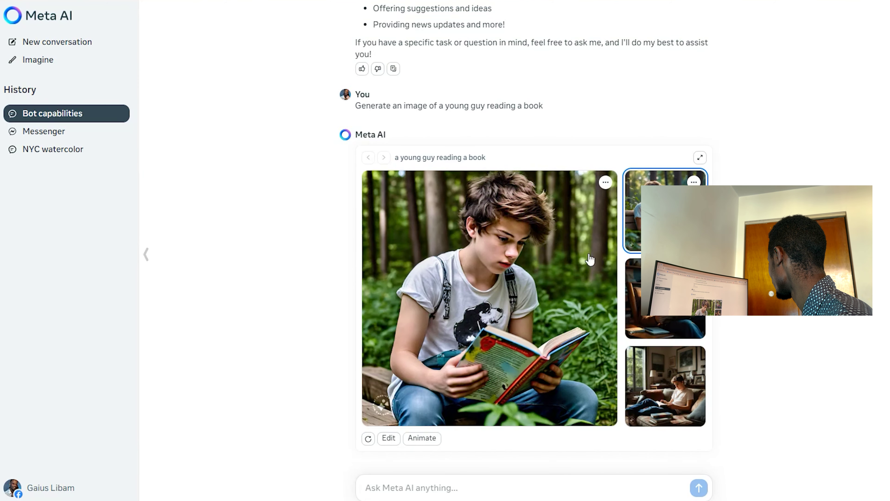
- Send Meta AI the prompt "Generate an image of a beatiful landscape" in the same conversation
scroll(605, 268, up, 5)
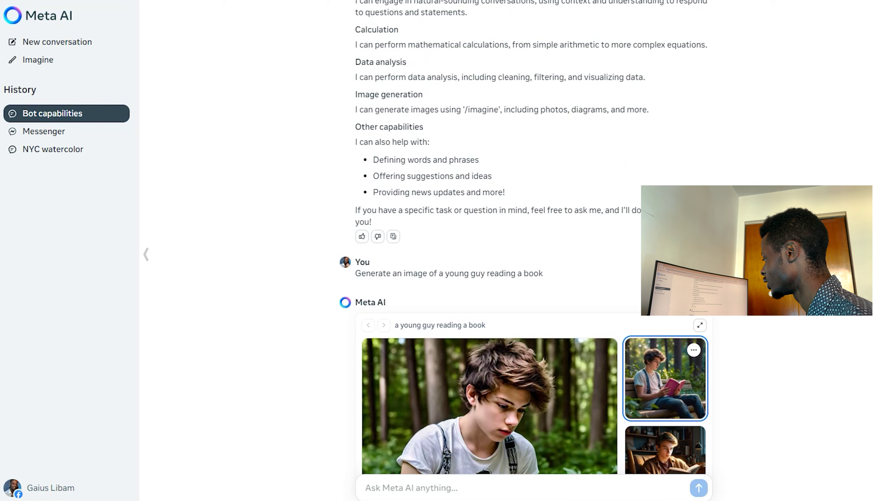
scroll(683, 337, down, 5)
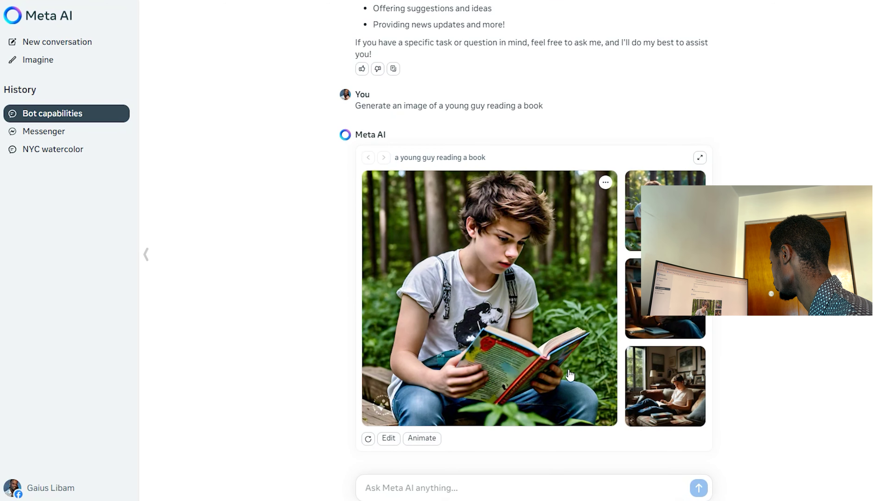
text(G)
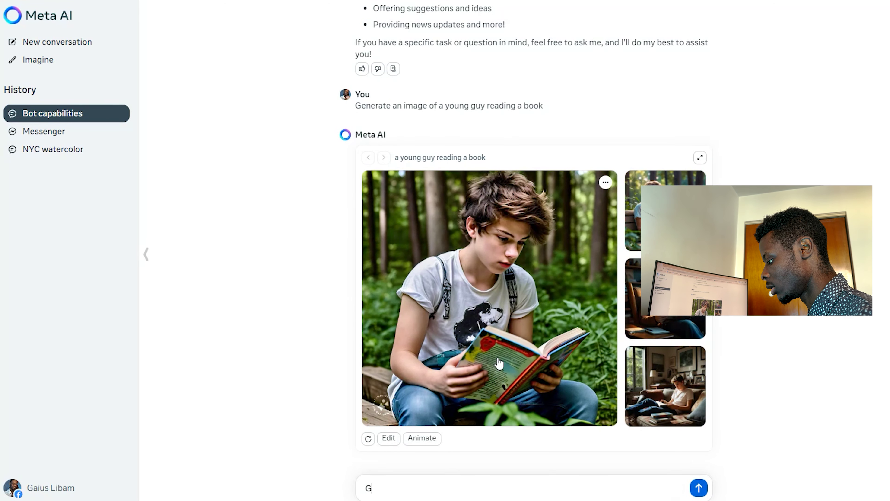
text(enera)
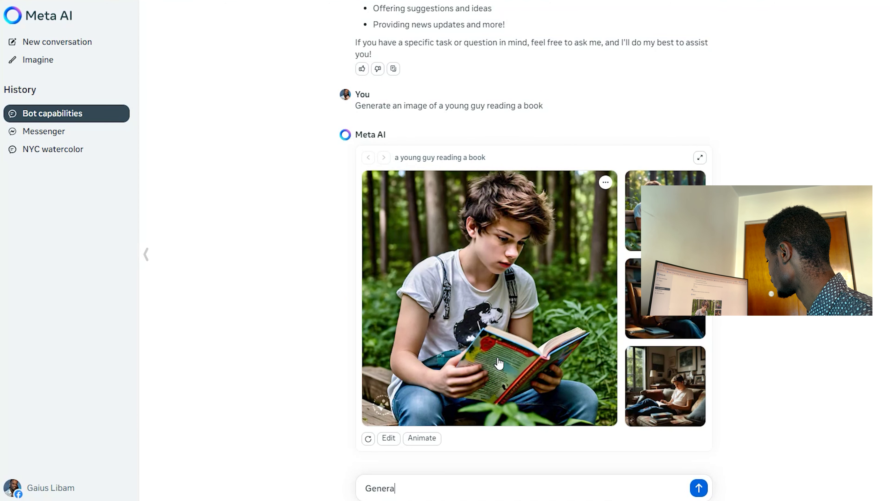
text(te an image o)
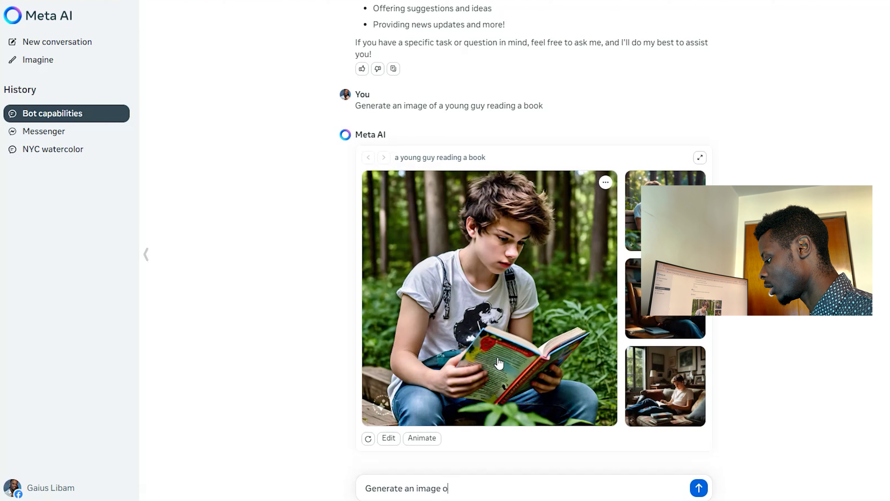
text(f a bea)
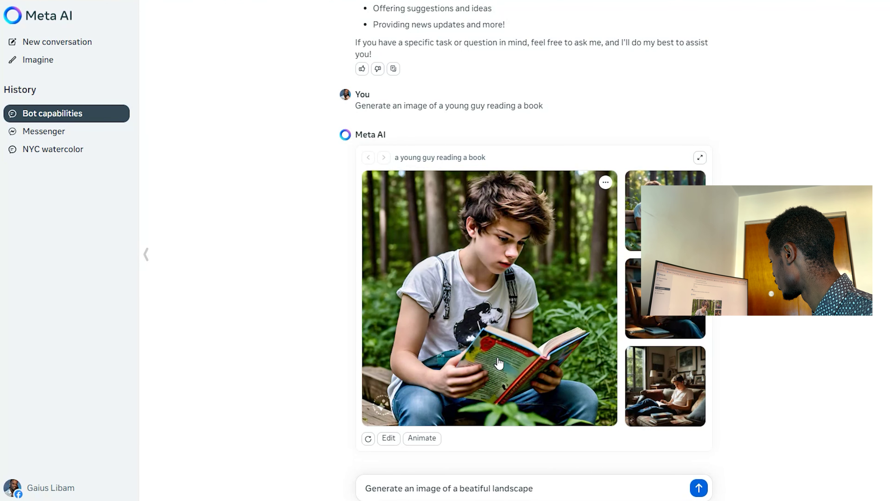
text(tiful landscape)
key(Return)
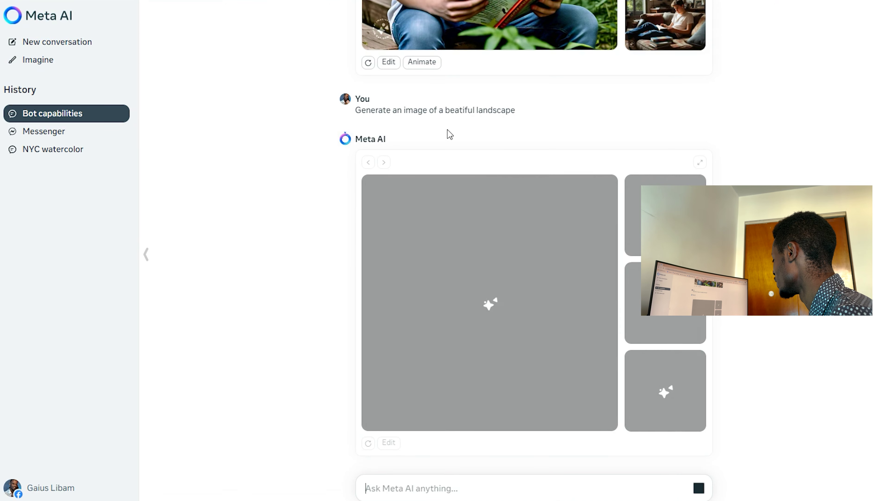
scroll(531, 112, up, 8)
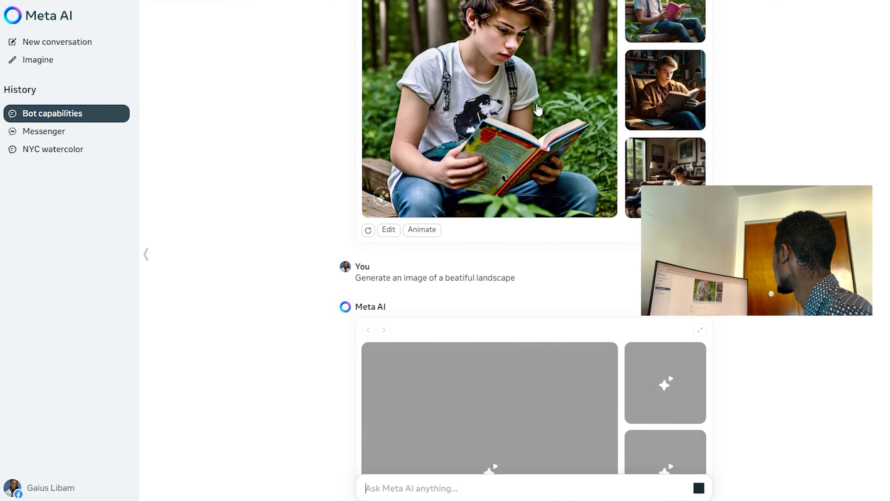
- View each of the four generated landscape images enlarged, from the main image through the three thumbnails, closing each one again
scroll(539, 103, up, 5)
scroll(538, 103, down, 15)
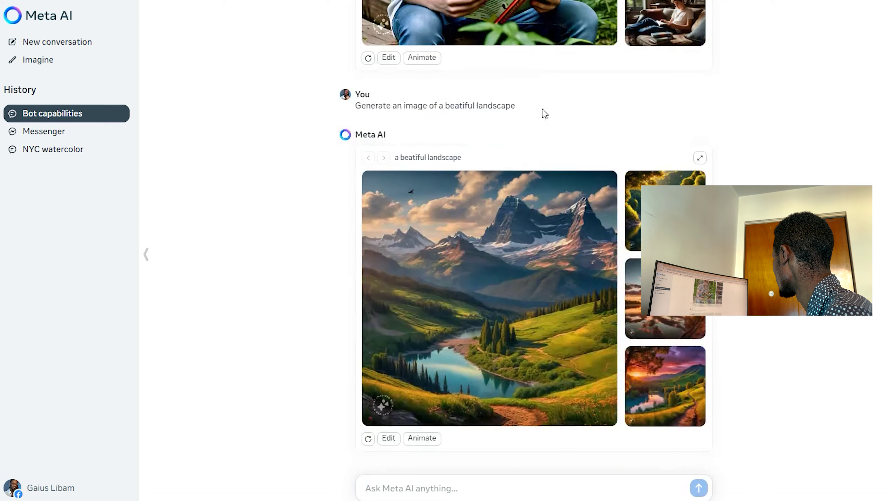
click(505, 278)
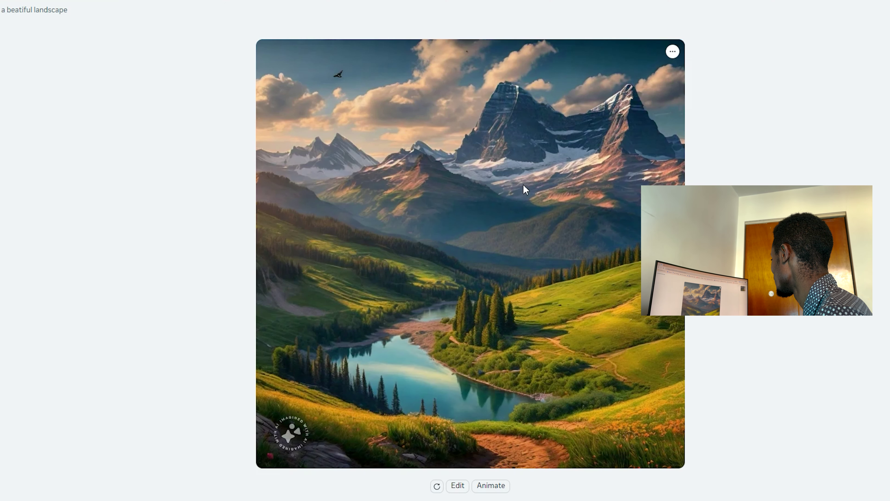
key(Escape)
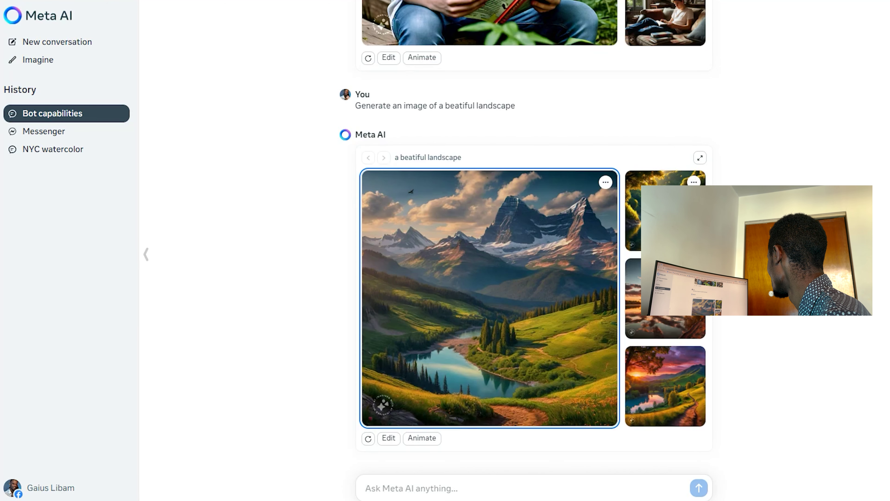
click(631, 277)
key(Escape)
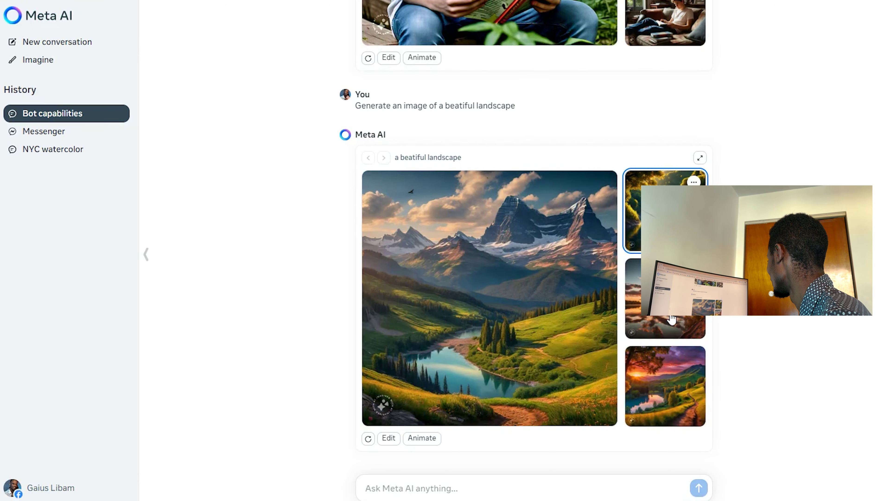
click(666, 388)
key(Escape)
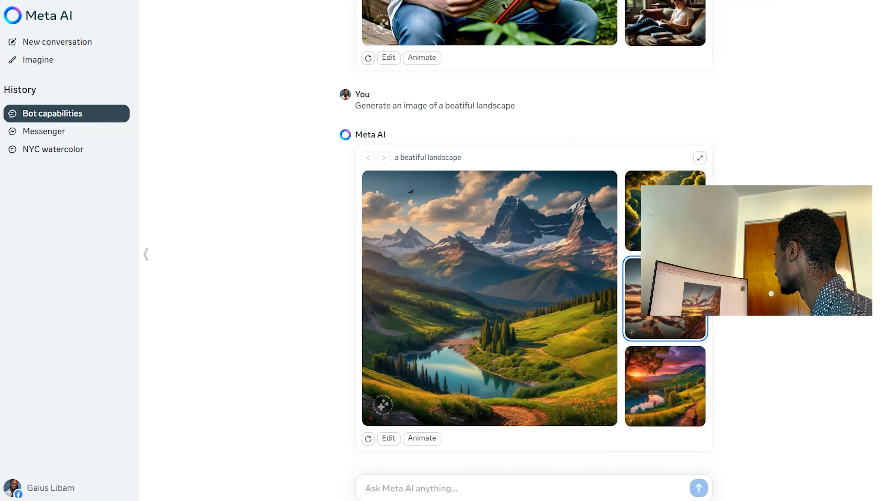
click(688, 354)
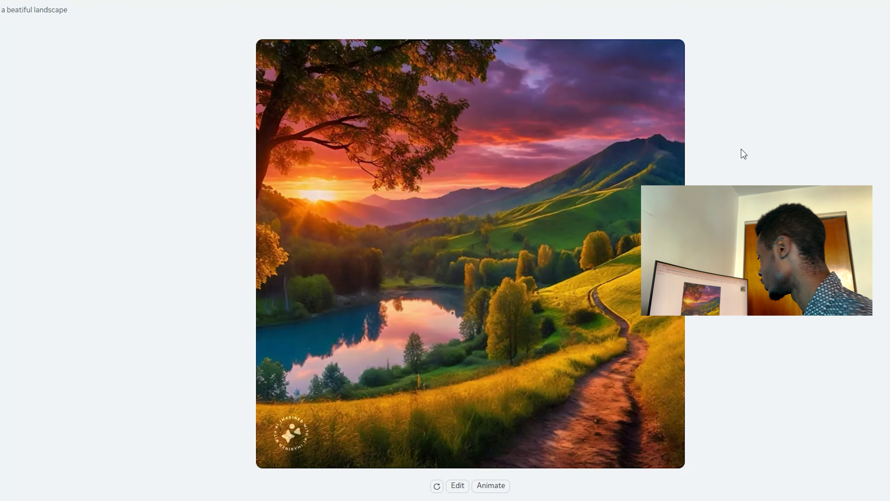
key(Escape)
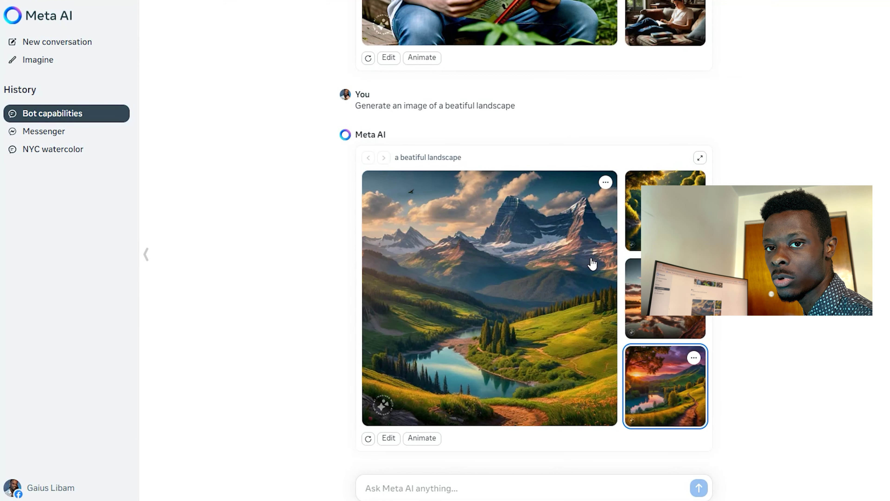
- Send Meta AI the prompt "Can you write a song asking people to subscribe to my channel named 'African Tek Guy'"
click(505, 481)
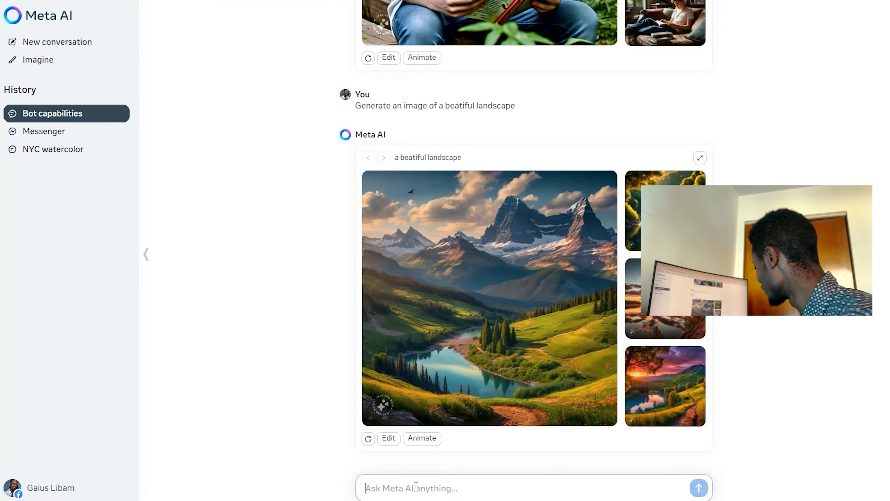
text(C)
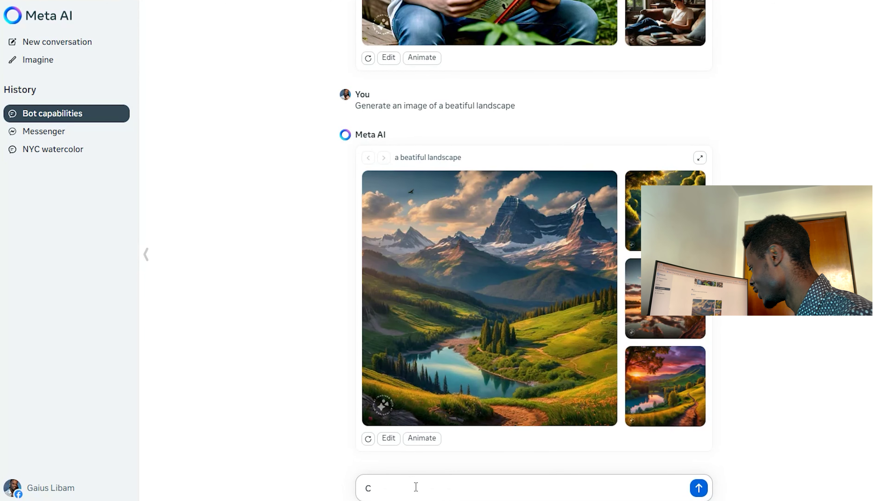
key(BackSpace)
text(a)
key(BackSpace)
text(Can)
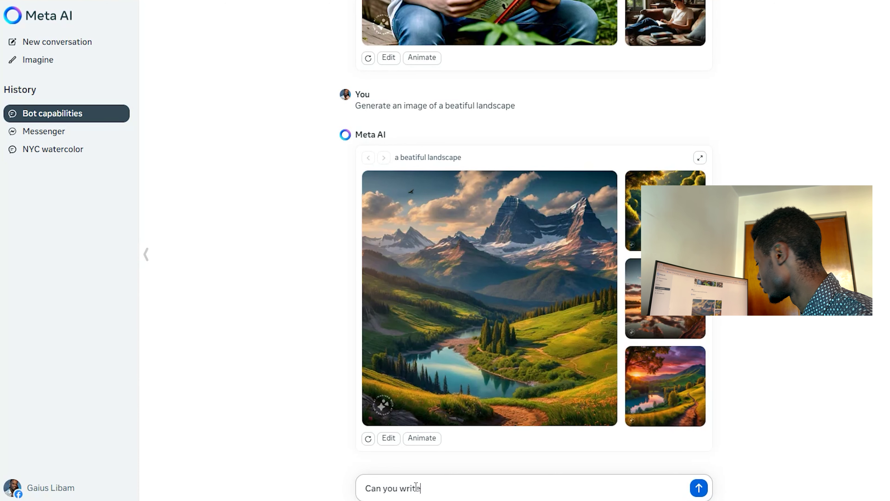
text(you write a song )
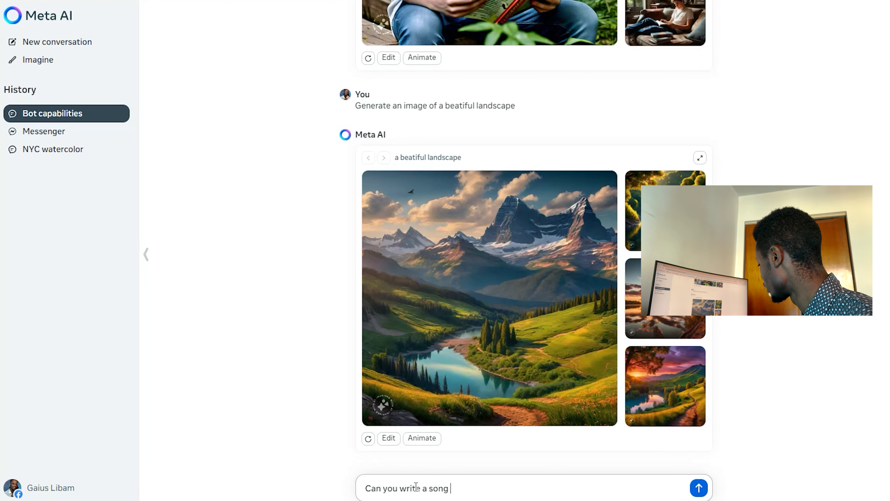
text(asking )
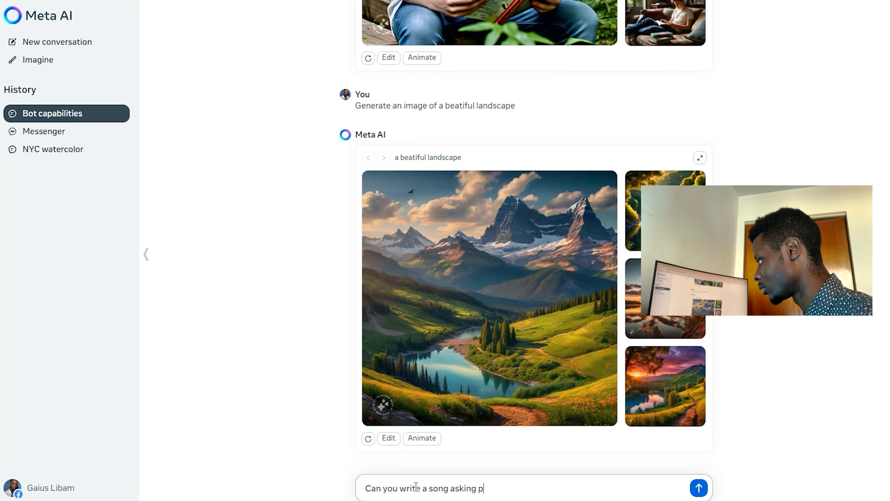
text(people to subscribe to my chan)
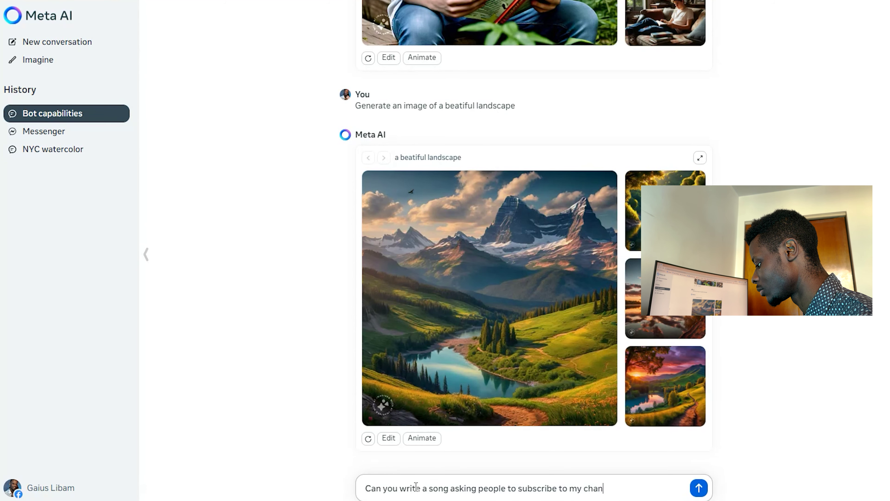
text(am)
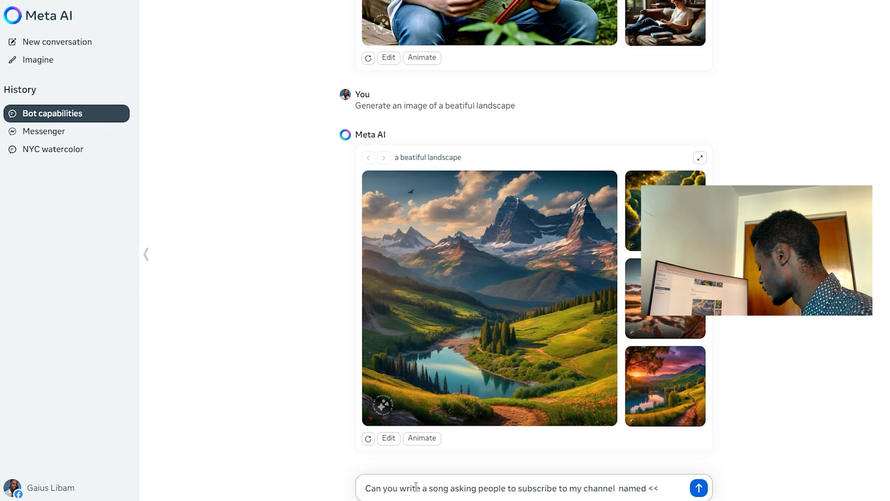
text(ed 'African T)
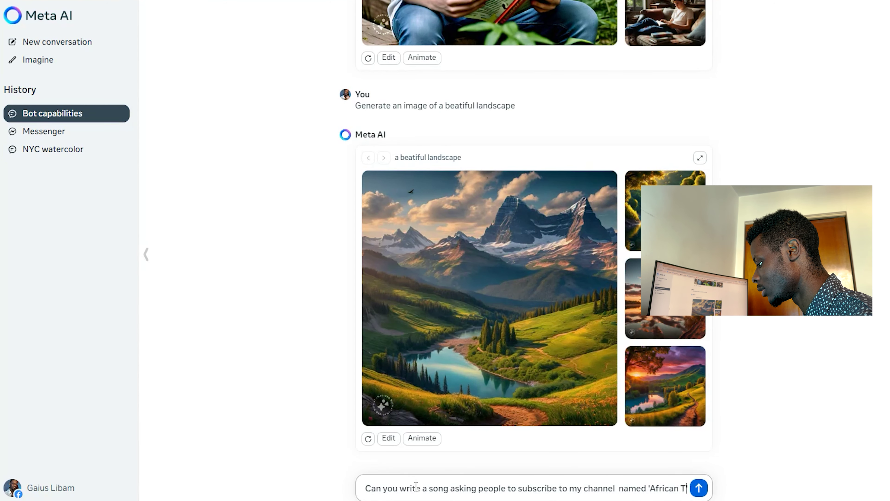
text(ek Guy)
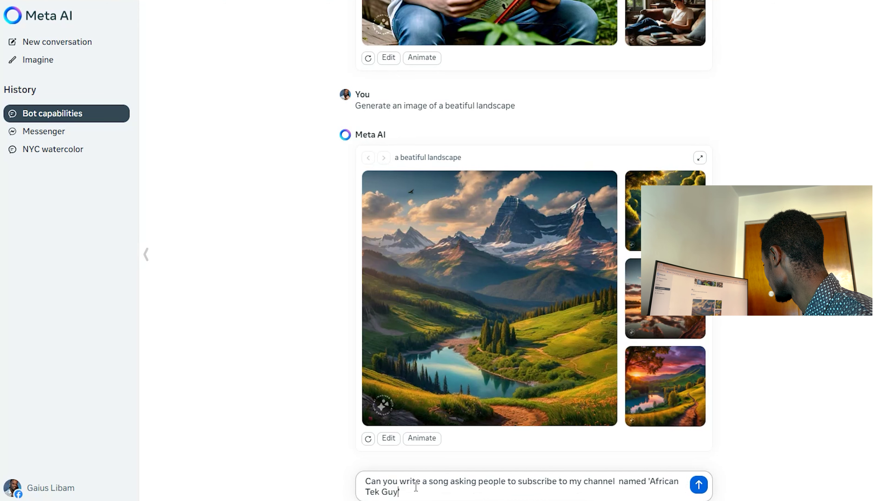
text(')
key(Return)
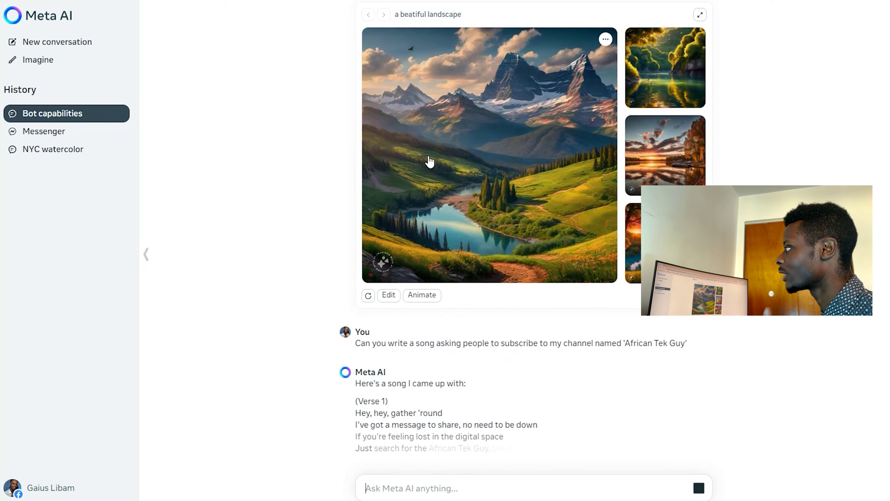
- Read through the generated song and highlight its lyrics from Verse 1 into the second line of the Bridge
scroll(456, 207, up, 6)
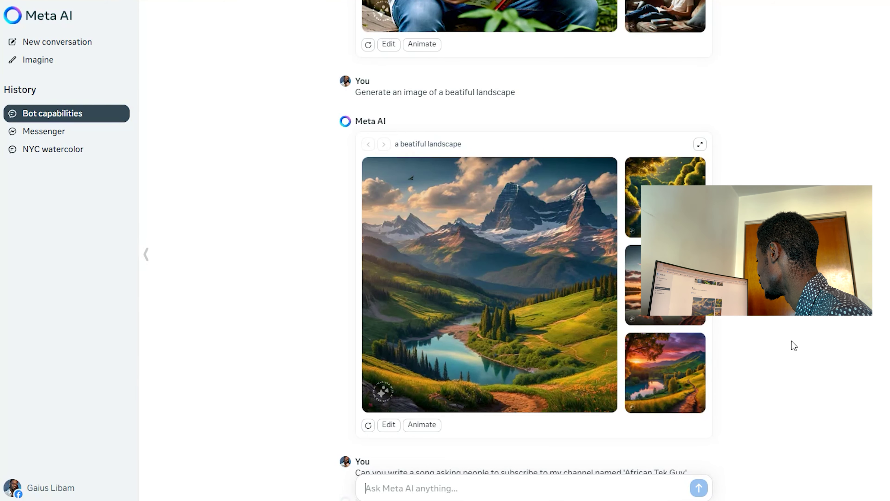
scroll(672, 336, down, 10)
scroll(672, 336, down, 3)
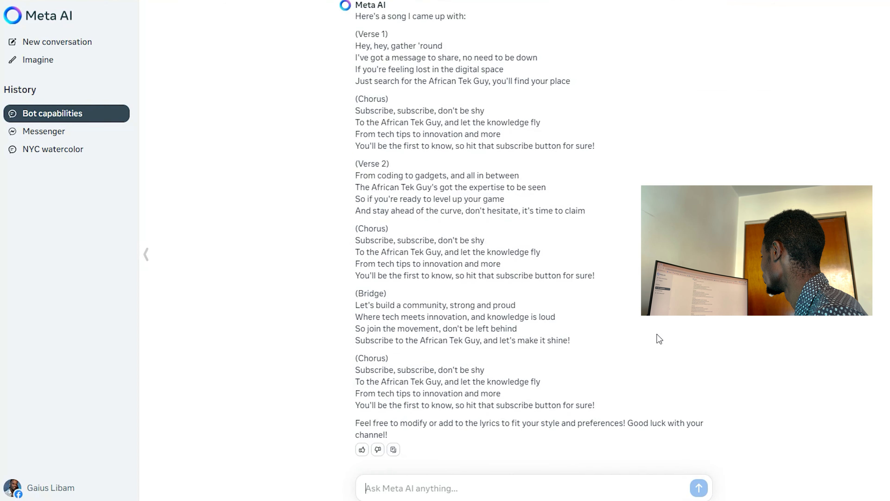
scroll(657, 334, up, 9)
scroll(476, 149, up, 4)
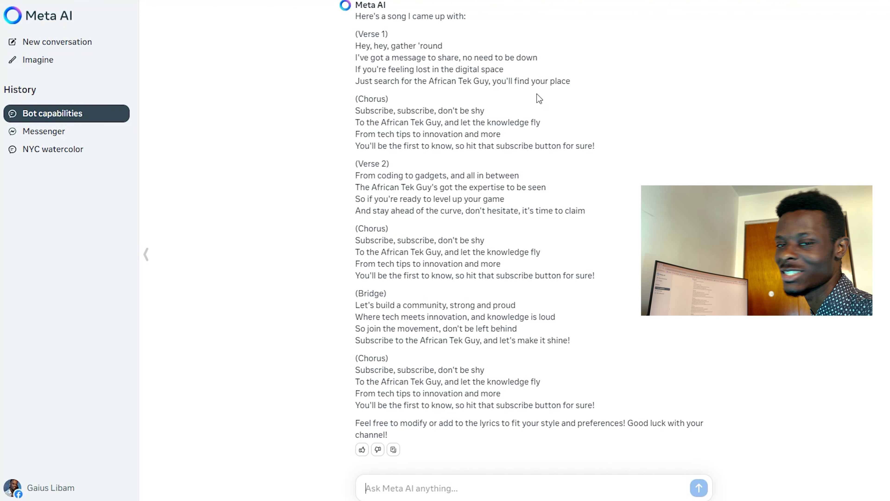
drag(355, 34, 490, 312)
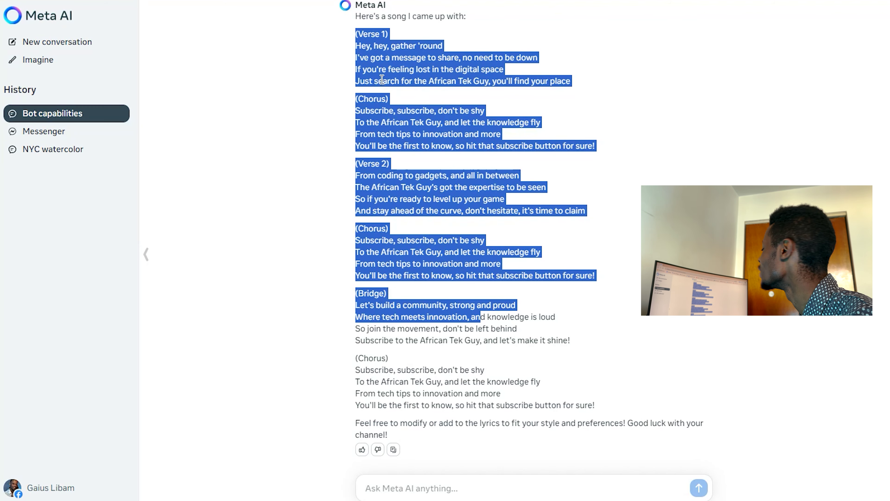
- Review the conversation from the capabilities answer through the generated images to the song, ending at the landscape images
scroll(544, 344, up, 8)
scroll(543, 337, up, 20)
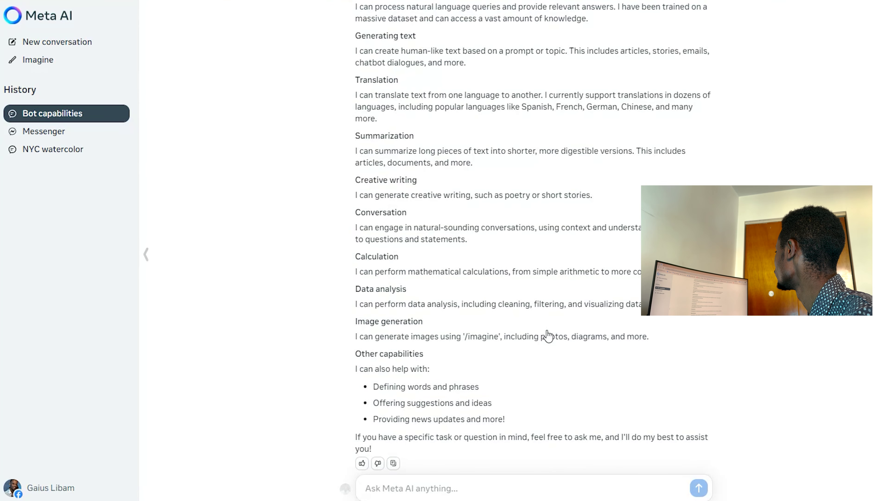
scroll(548, 335, up, 4)
scroll(578, 343, down, 20)
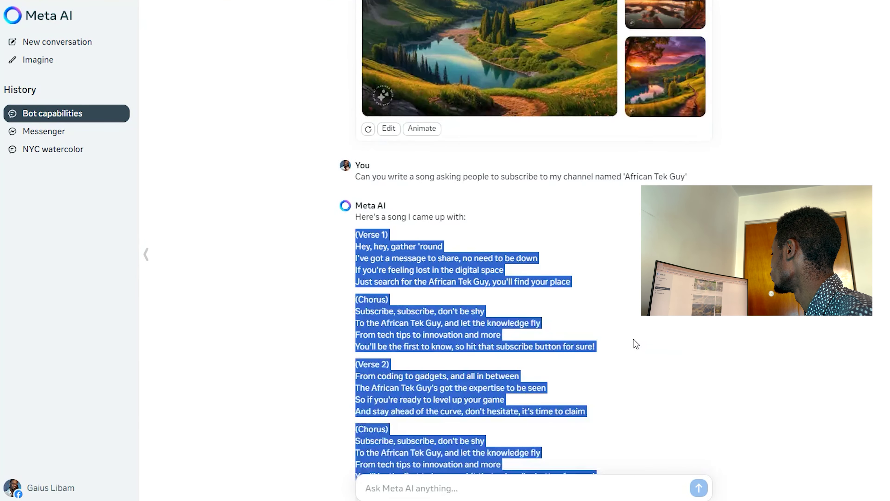
scroll(634, 339, down, 6)
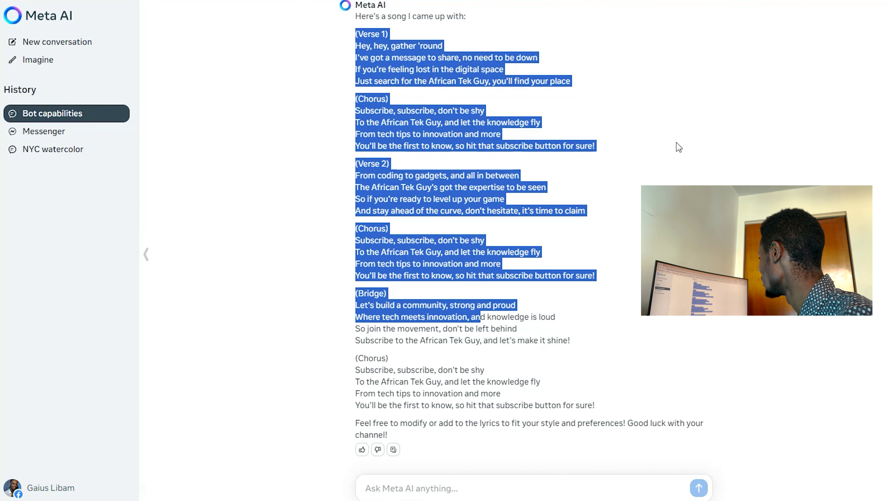
scroll(601, 180, up, 15)
scroll(601, 180, down, 8)
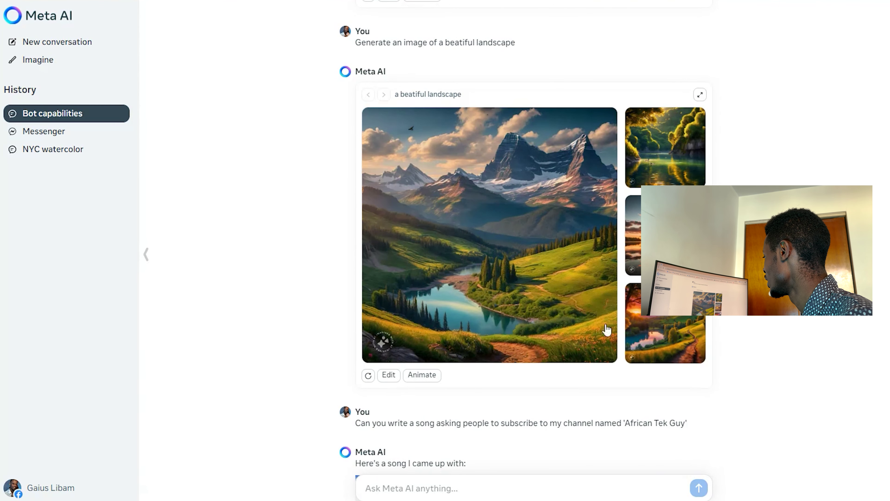
- View the large main landscape image enlarged again and close it
mouse_move(644, 178)
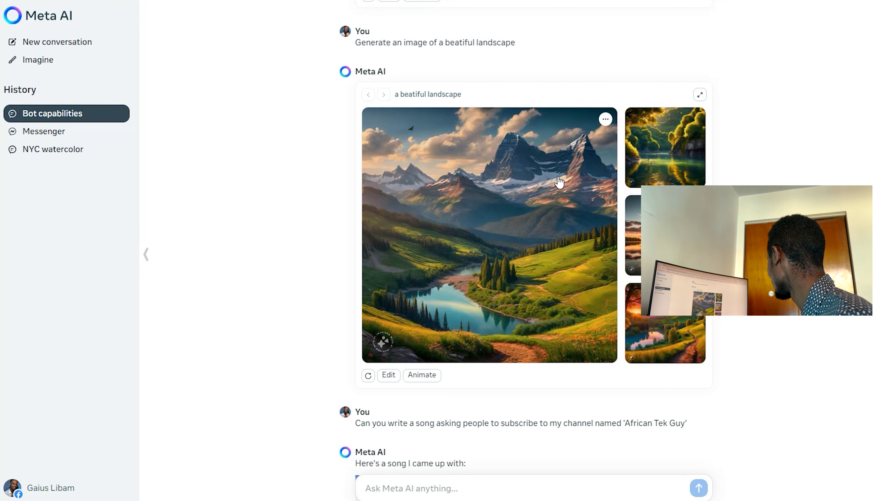
click(603, 172)
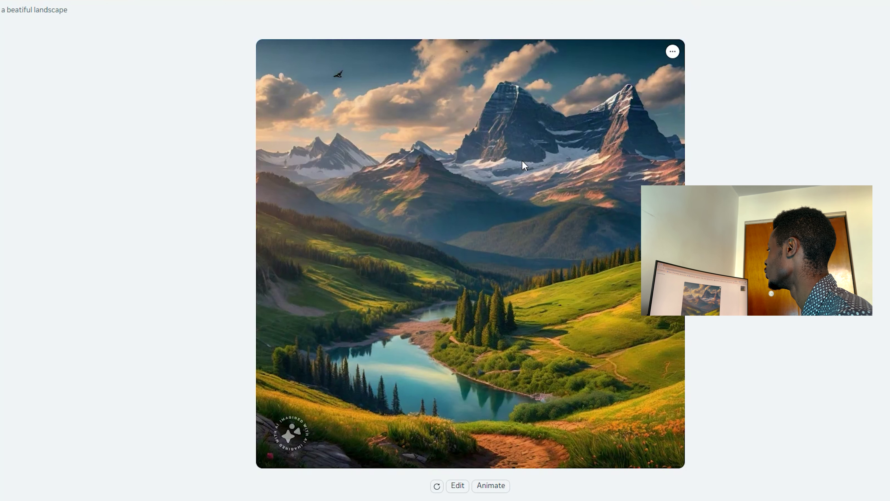
mouse_move(654, 111)
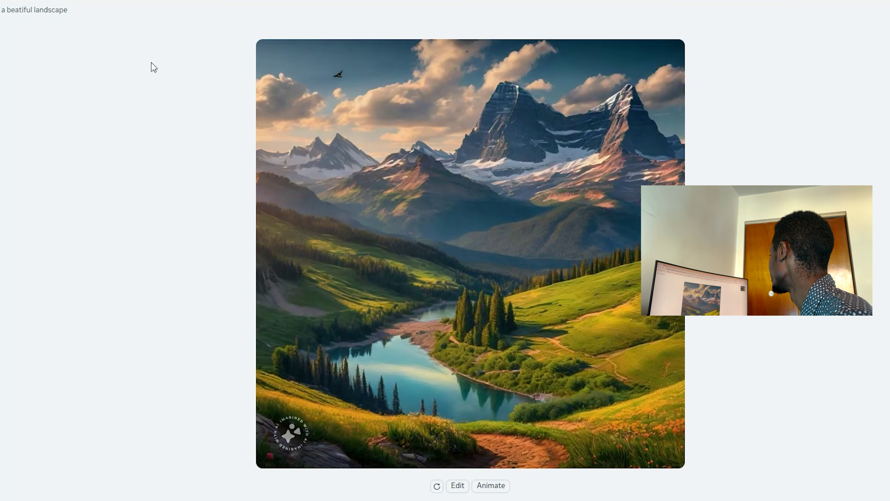
mouse_move(483, 179)
key(Escape)
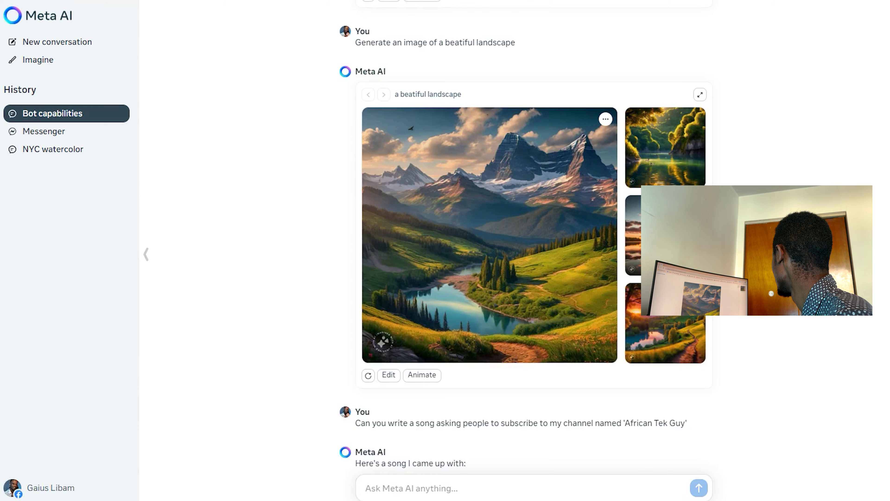